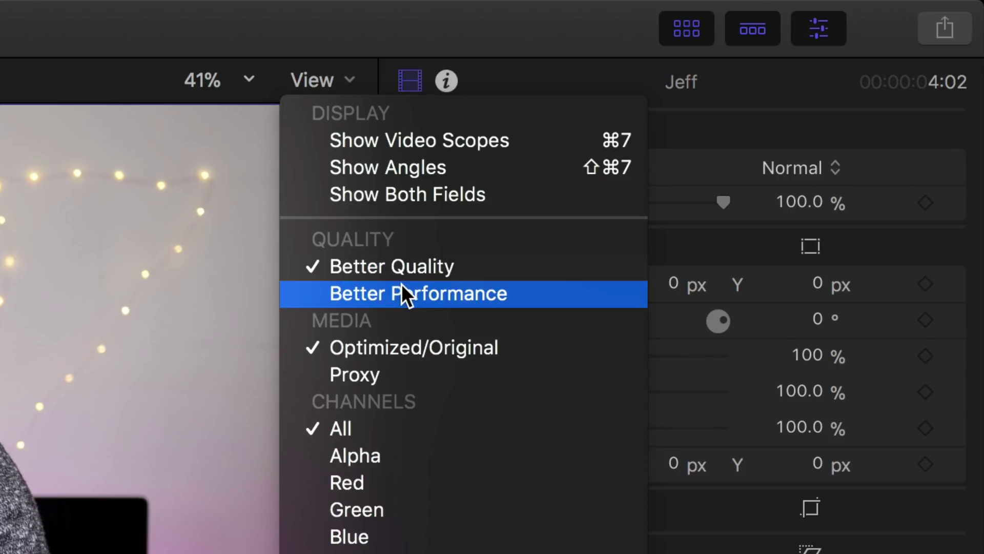
Step: With playback set to proxy media, save a 4K YouTube export, then start another to trigger the proxy warning
left_click(428, 374)
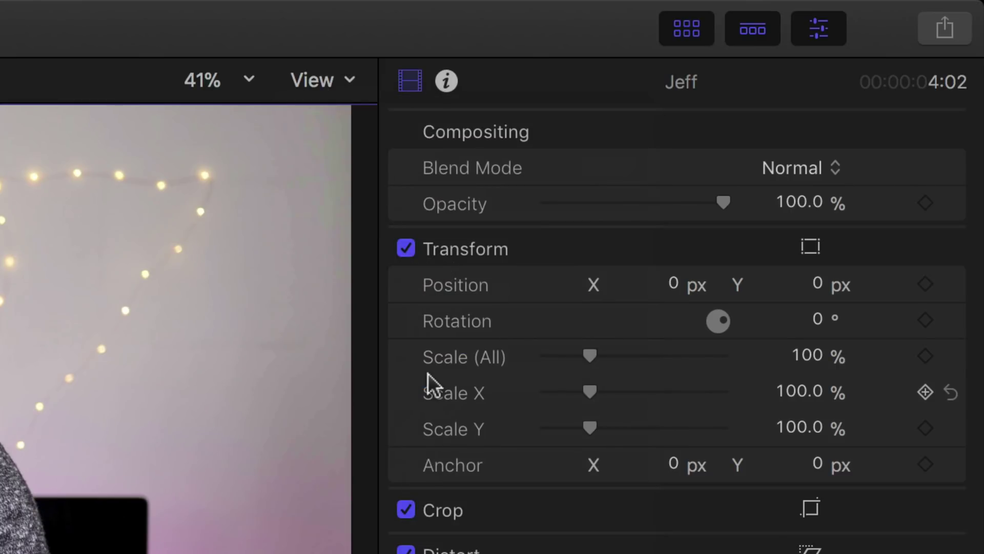
left_click(934, 25)
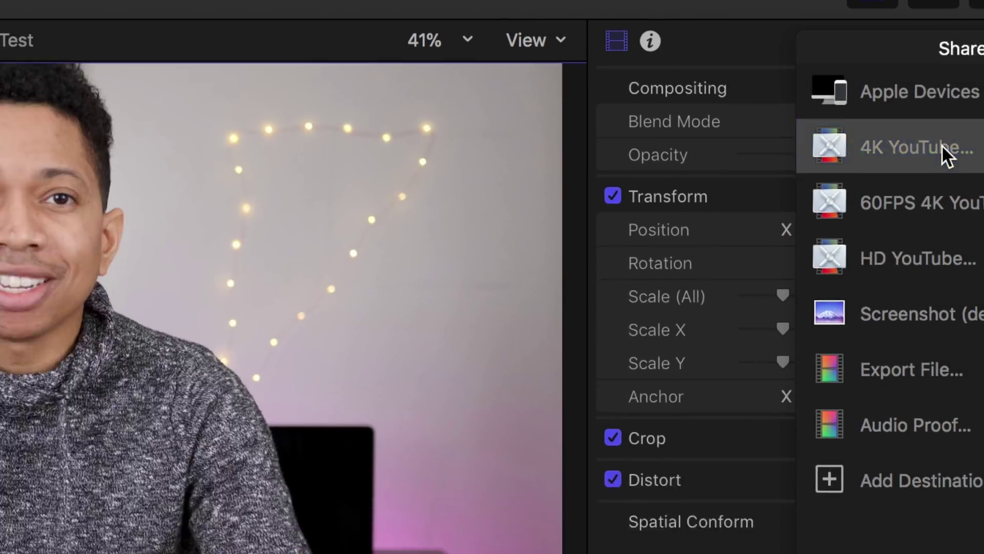
left_click(762, 194)
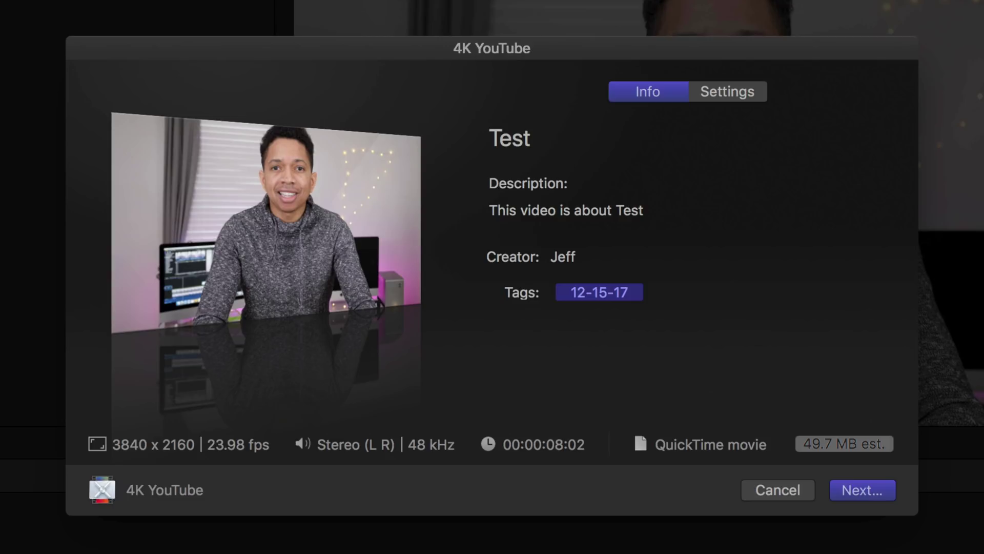
left_click(867, 486)
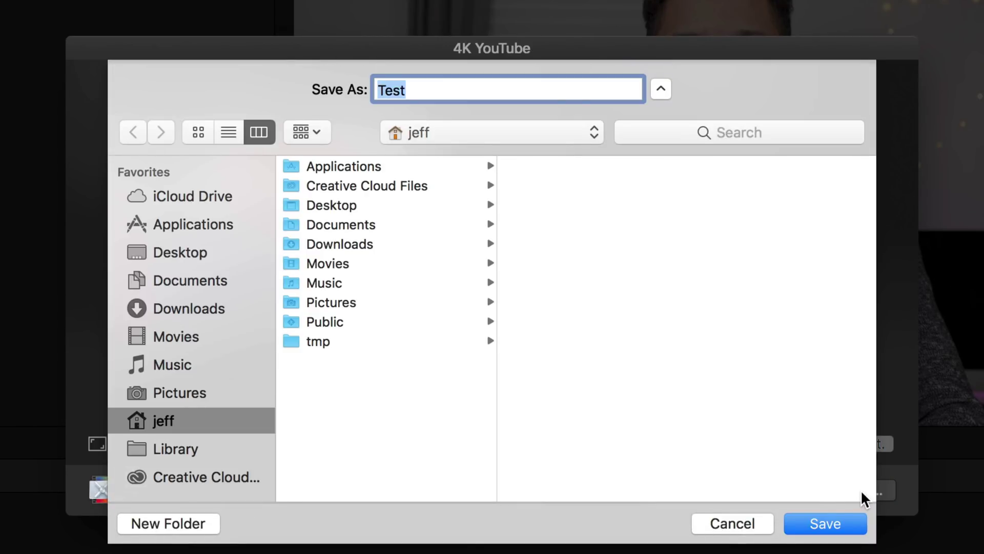
left_click(831, 526)
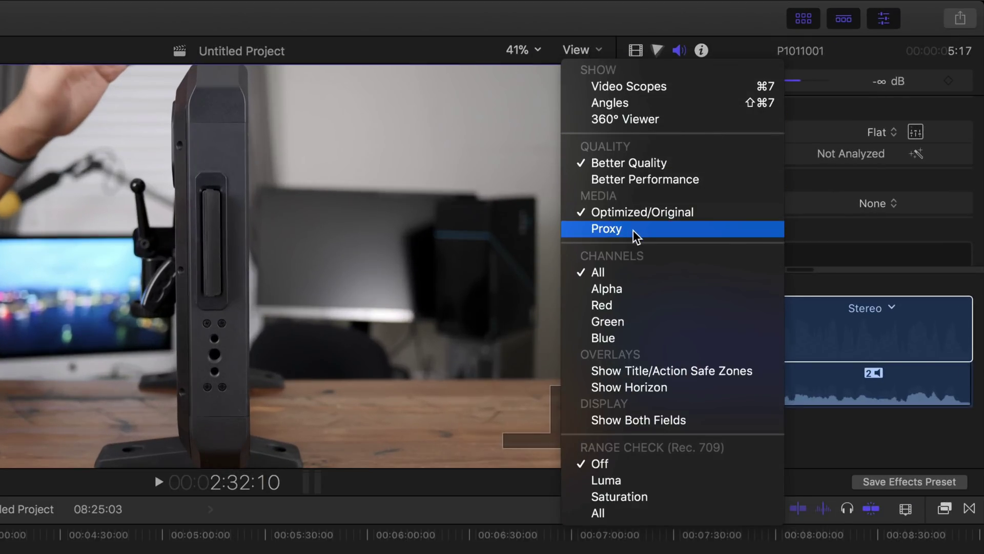
left_click(632, 230)
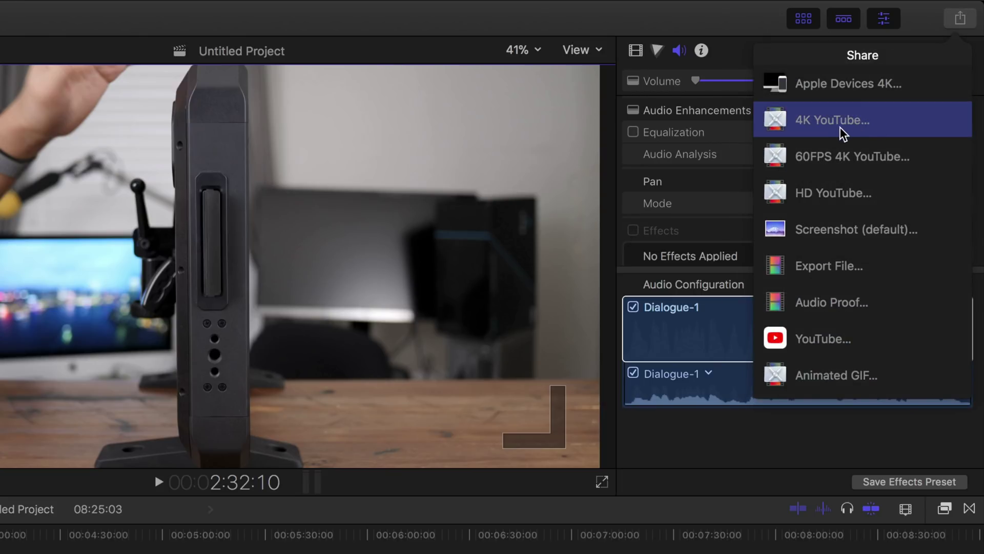
left_click(840, 126)
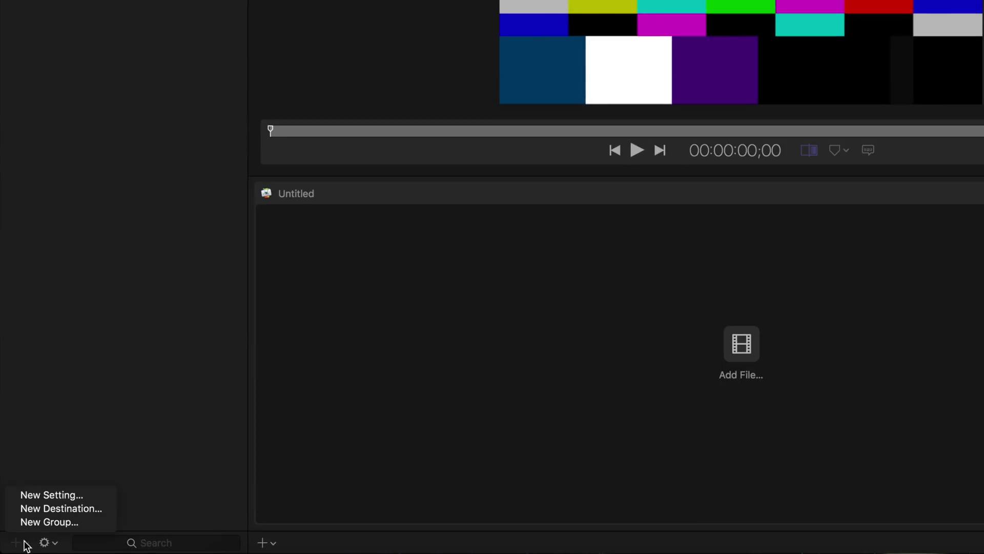
Step: Create a new Image Sequence setting named 'Animated GIF'
left_click(67, 499)
left_click(517, 65)
left_click(462, 175)
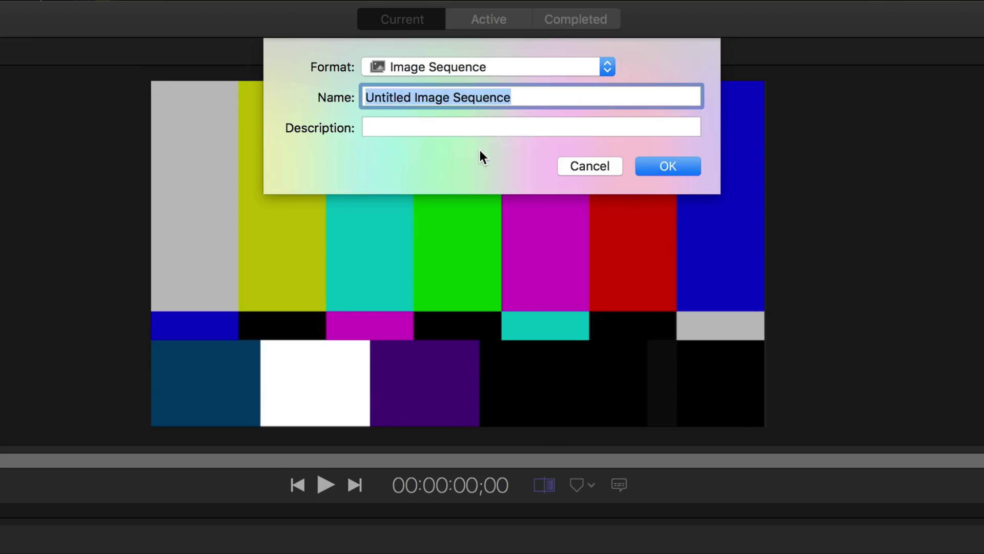
type("Animated GIF")
key("Return")
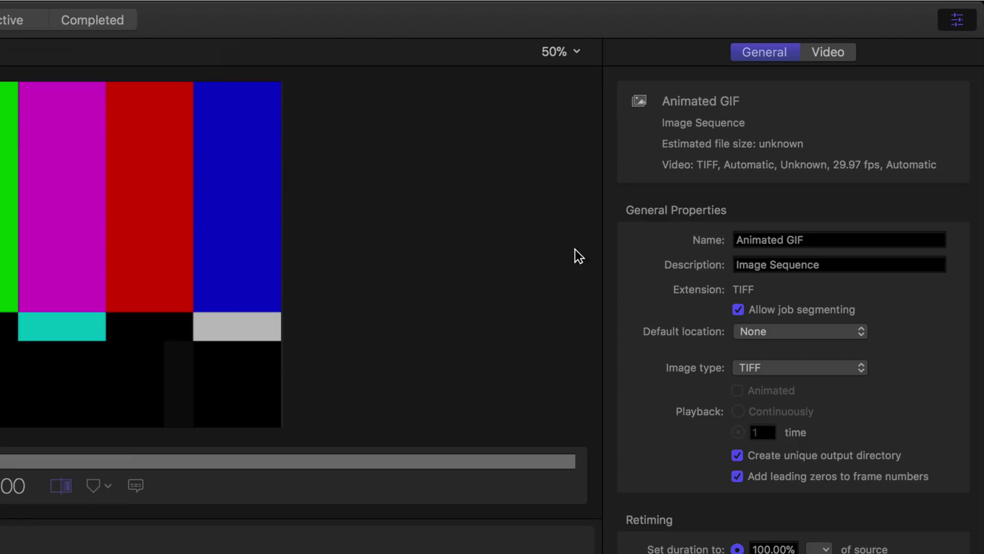
Step: Set the image type to GIF, animated and looping continuously, with frame rate Automatic
left_click(806, 369)
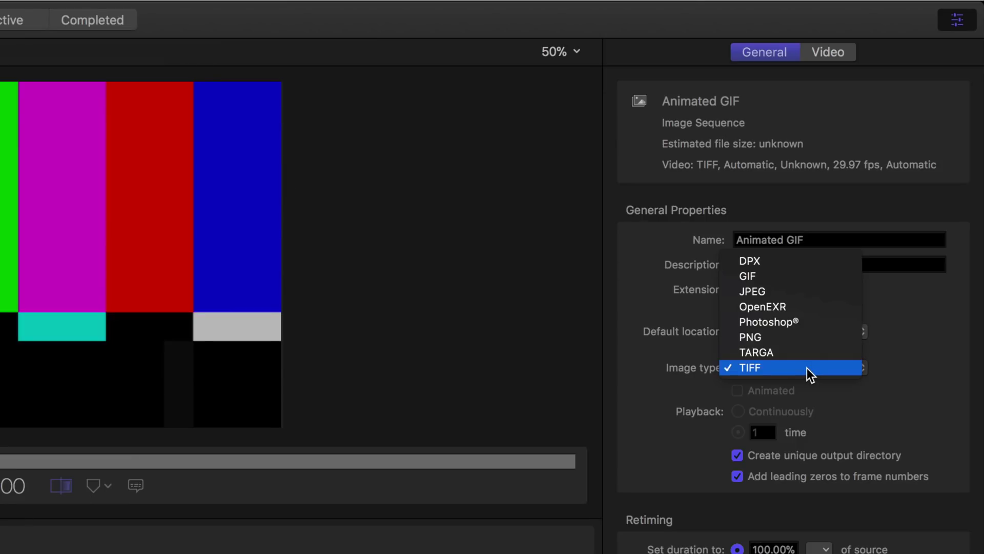
left_click(810, 278)
left_click(736, 391)
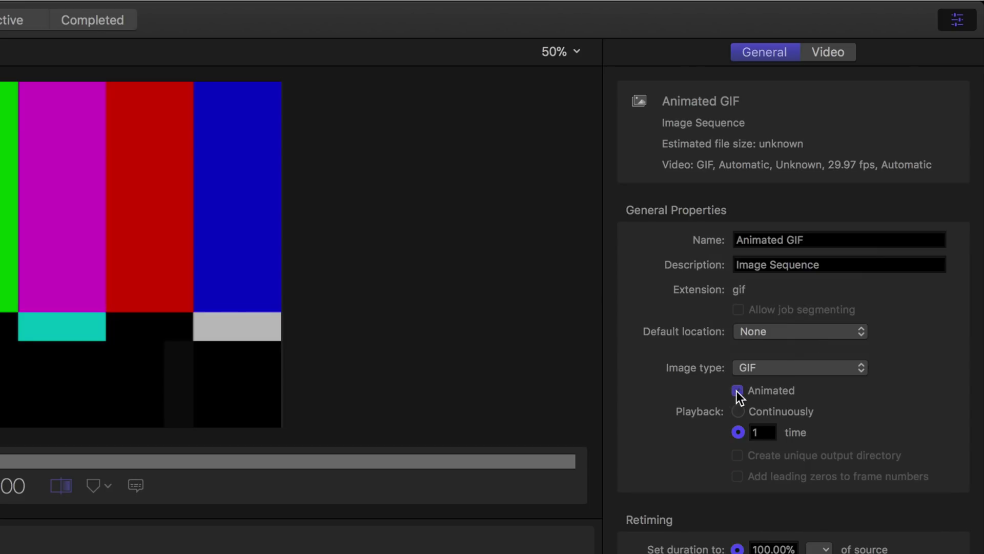
left_click(779, 414)
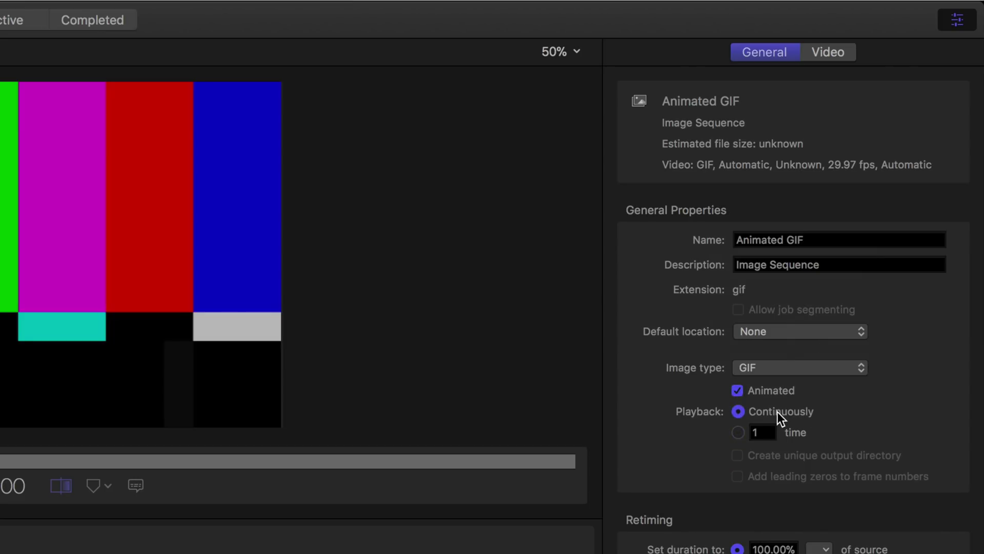
left_click(839, 55)
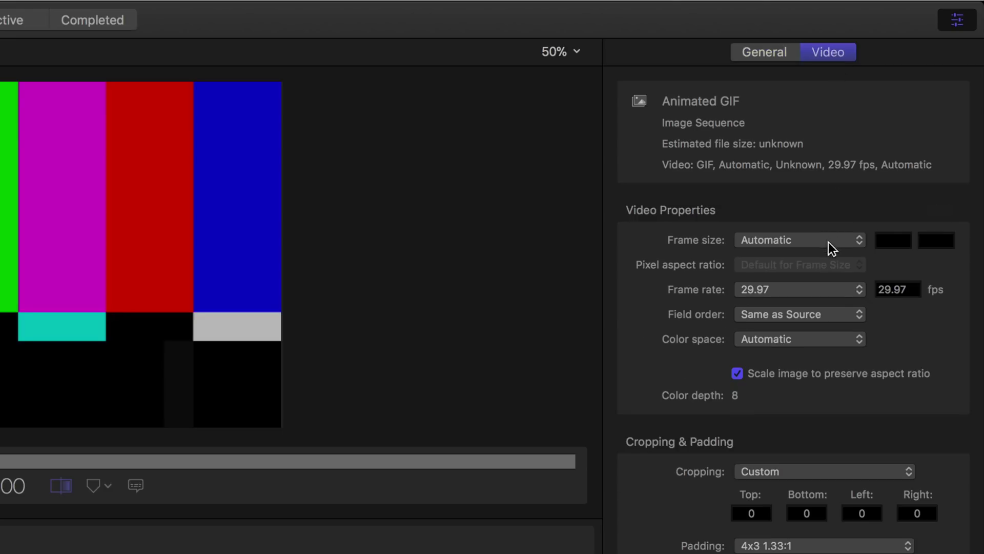
left_click(843, 288)
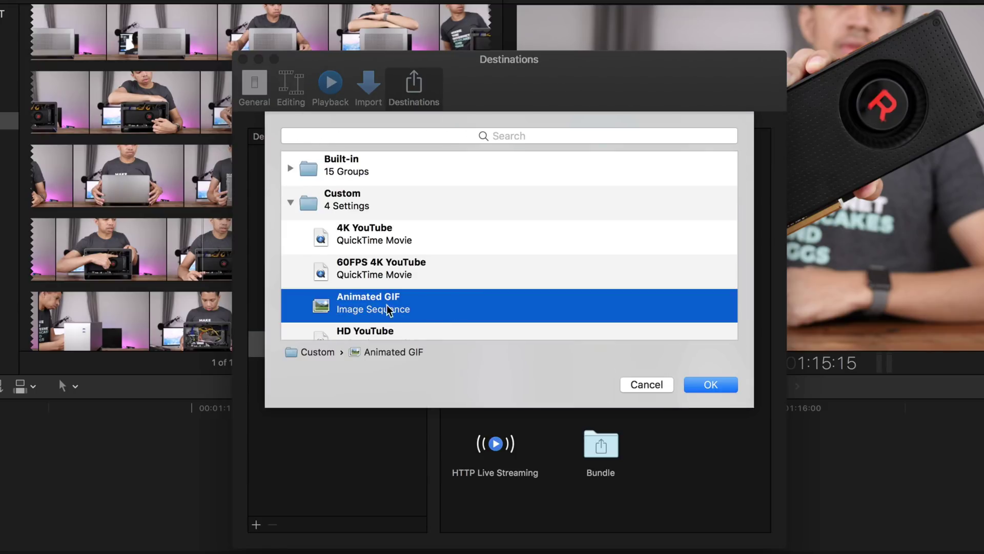
Step: Add the Animated GIF destination, export the project as Radeon.gif, and Quick Look it in Finder
left_click(713, 384)
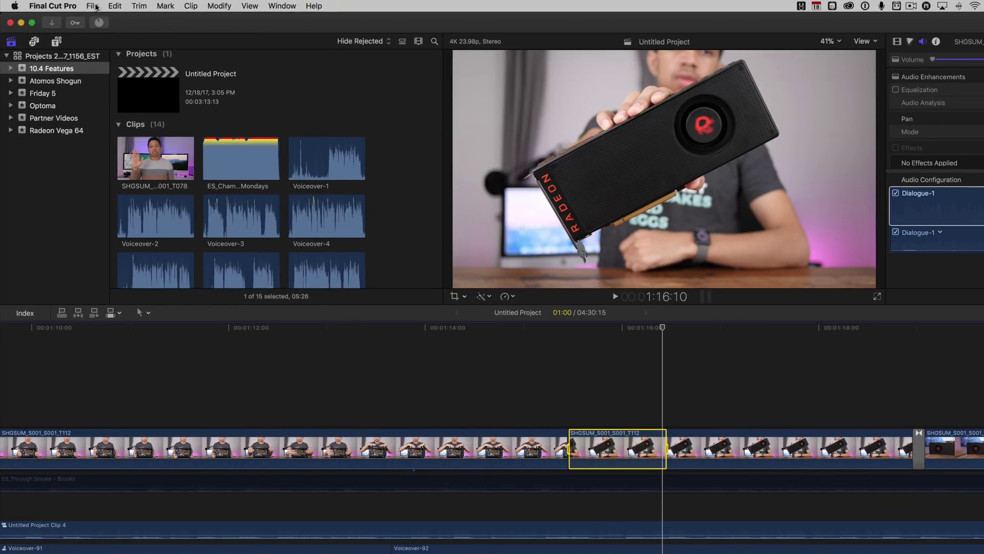
left_click(33, 0)
mouse_move(43, 99)
left_click(613, 271)
left_click(881, 505)
left_click(846, 531)
left_click(160, 533)
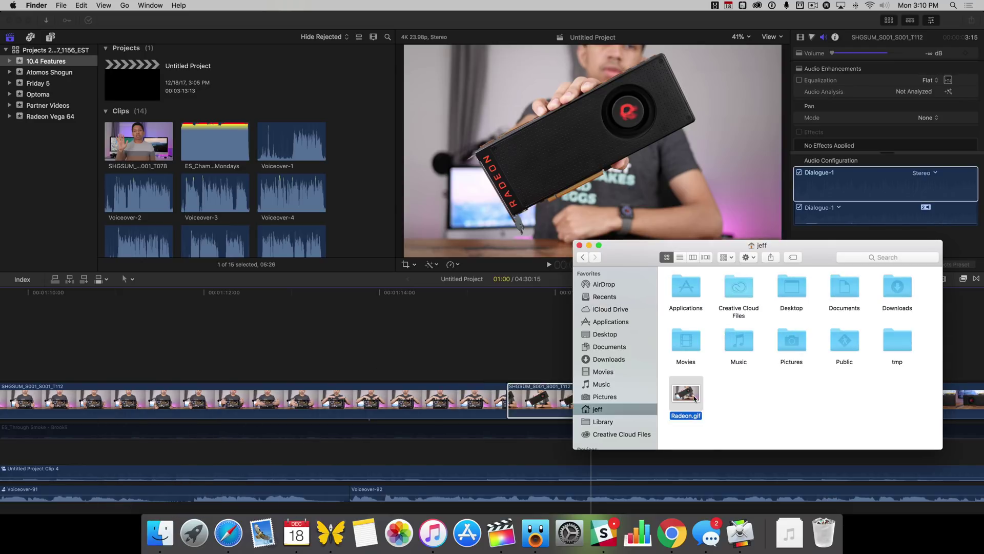
key("space")
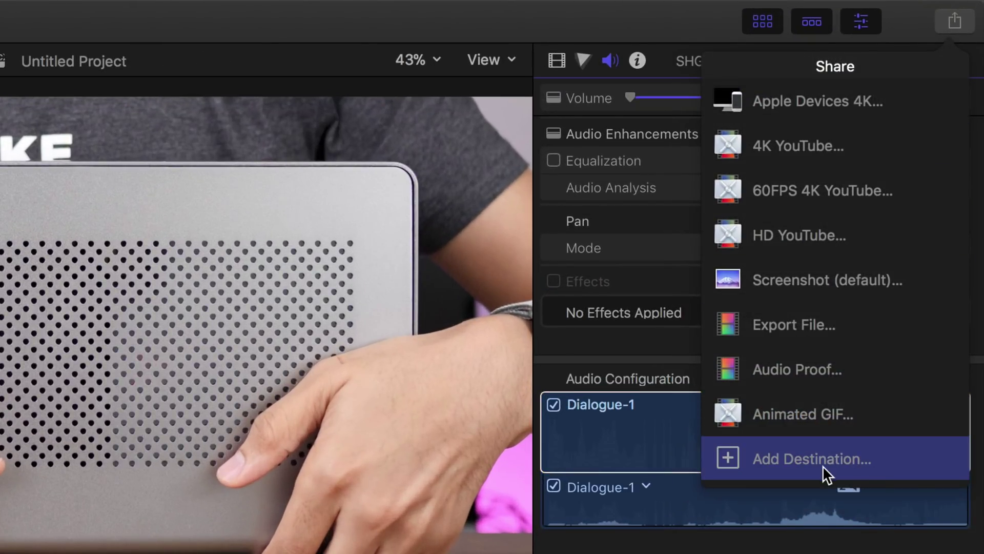
Step: Add YouTube to the share destinations and start signing in to it in the browser
left_click(823, 465)
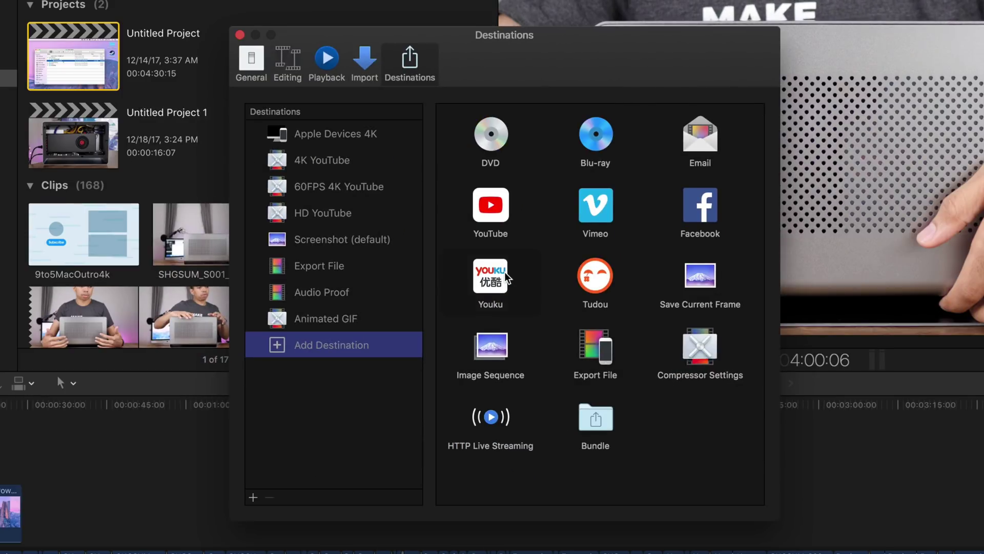
double_click(490, 207)
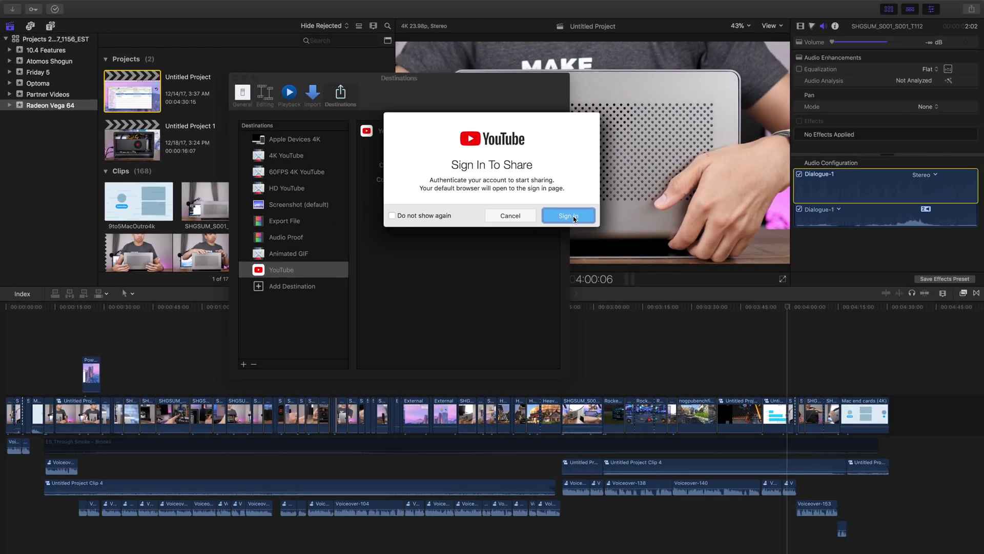
left_click(573, 216)
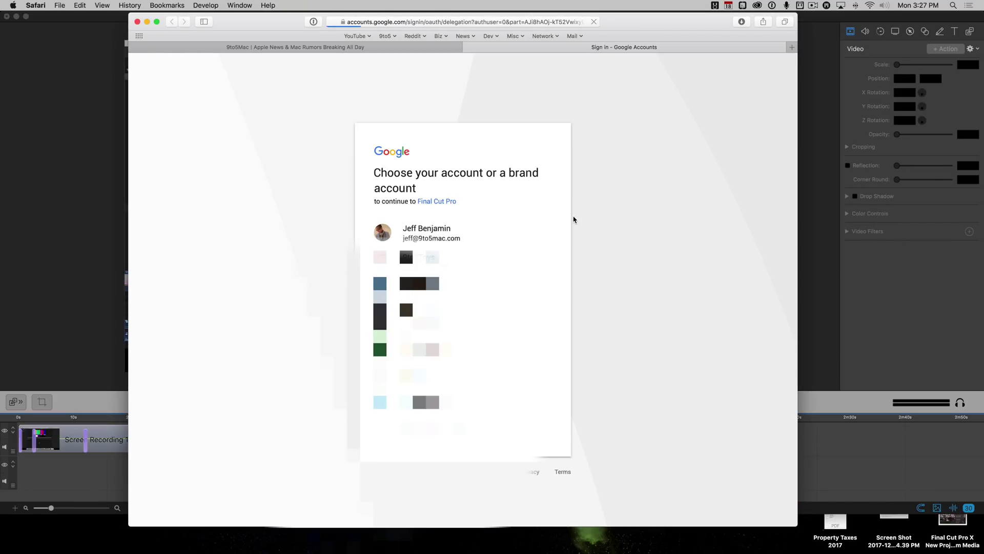
Step: Pick the Google account on the sign-in page to reach the Allow screen
left_click(482, 242)
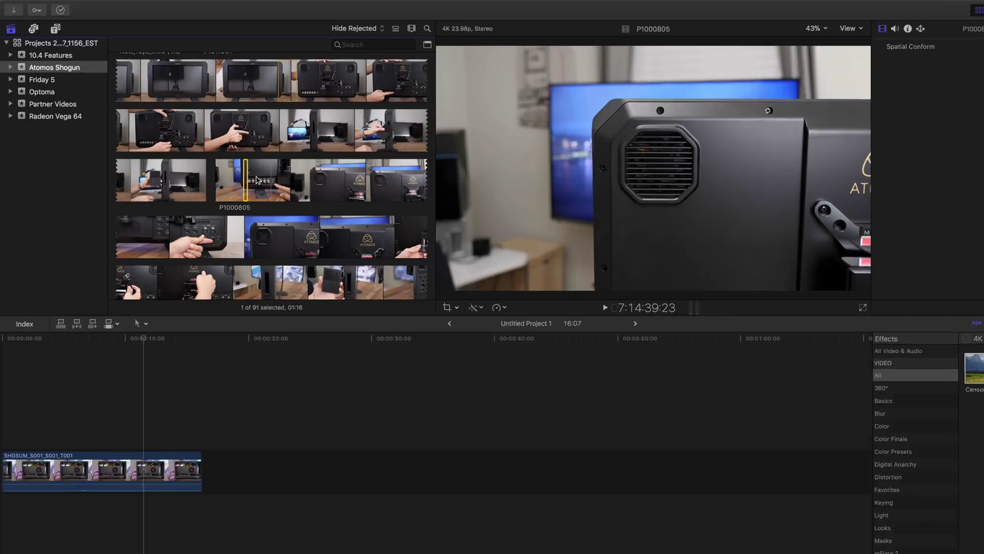
Step: Create a new project from clip P1000805's shortcut menu
right_click(232, 164)
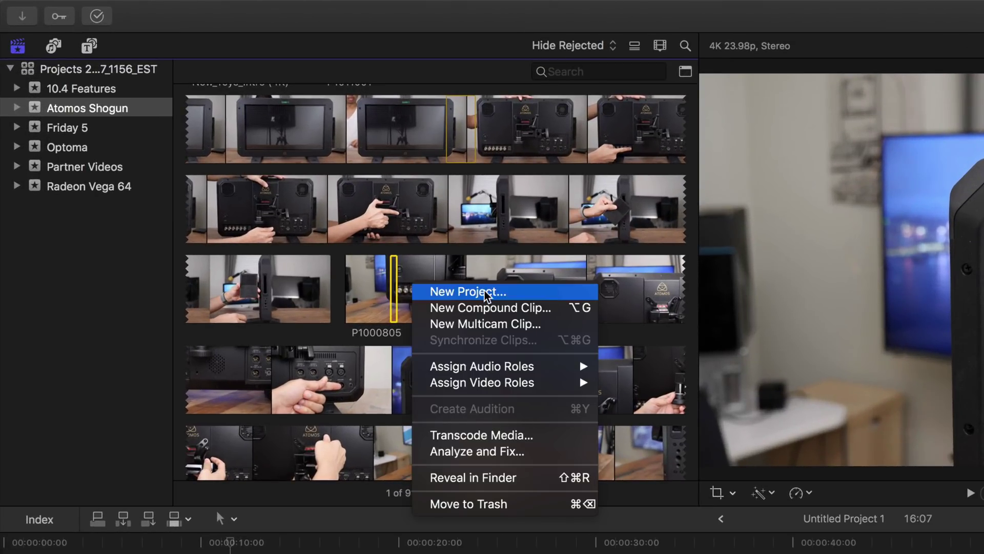
left_click(517, 291)
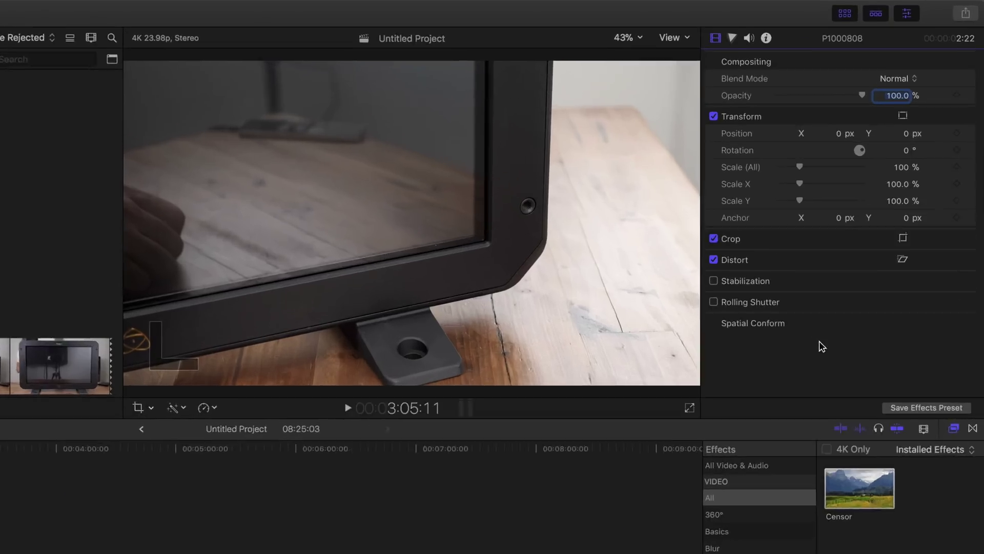
Step: Cycle the inspector through Video, Color, Audio and Info panes, ending on the Color Board
key("super+6")
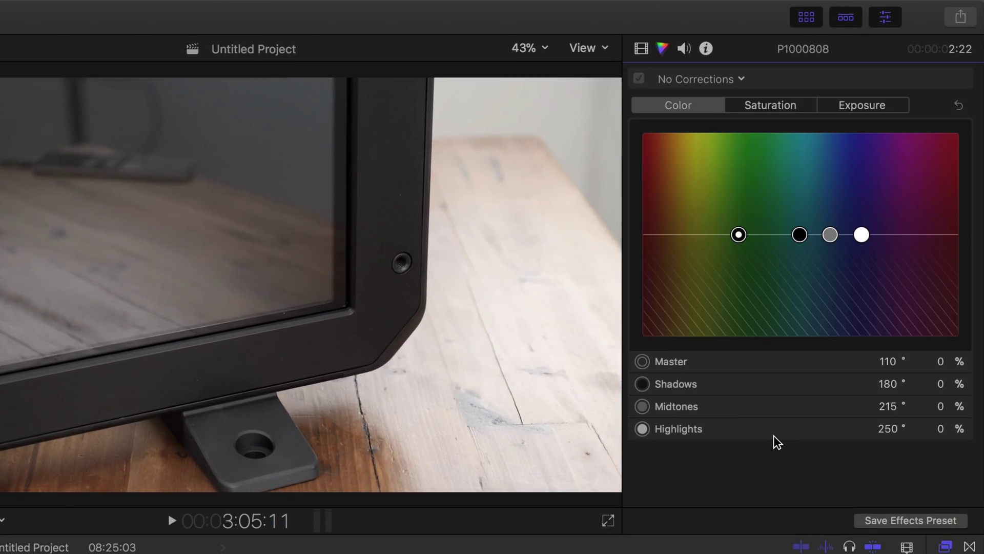
key("ctrl+super+2")
key("ctrl+super+4")
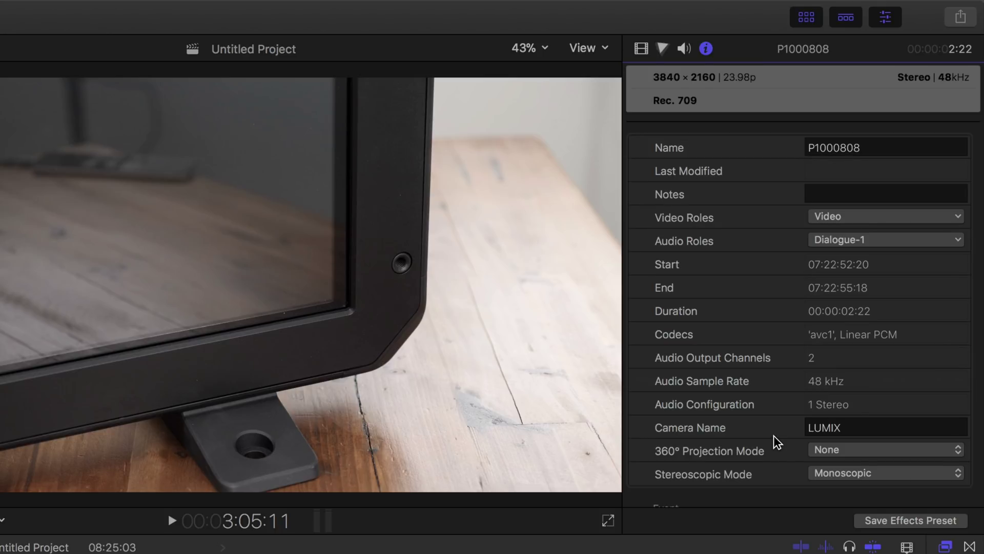
key("ctrl+super+4")
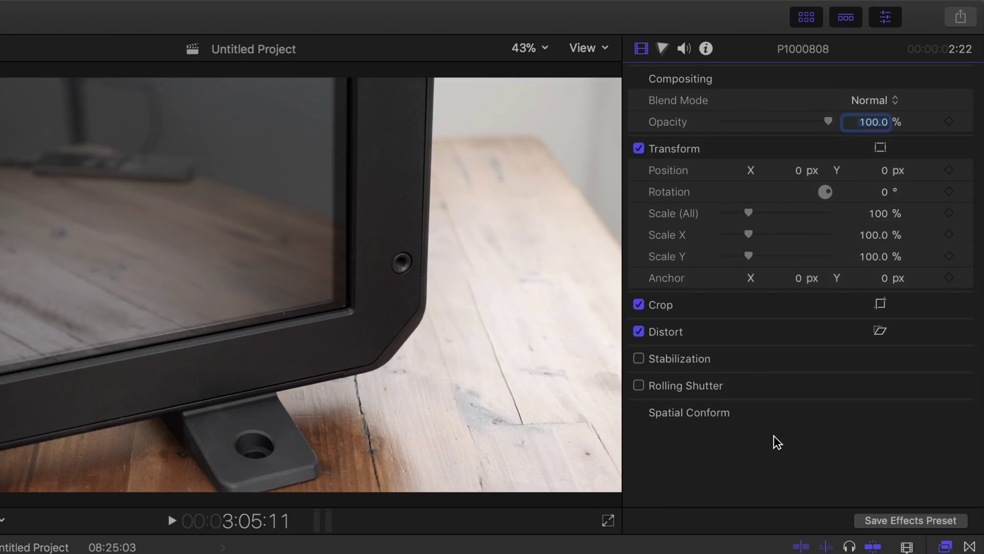
key("super+6")
key("ctrl+super+4")
key("super+6")
key("ctrl+super+4")
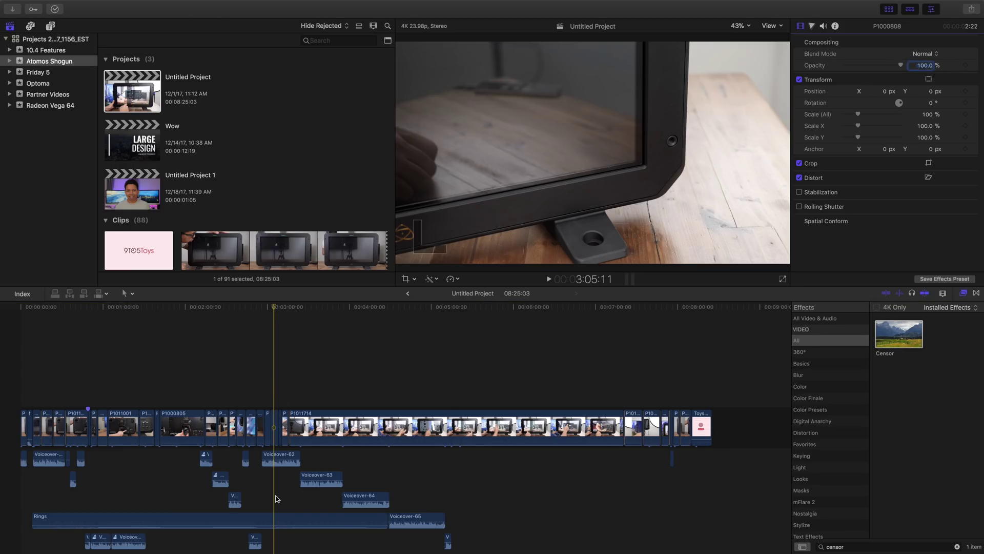
key("ctrl+Tab")
key("ctrl+Tab")
key("ctrl+Tab")
key("ctrl+Tab")
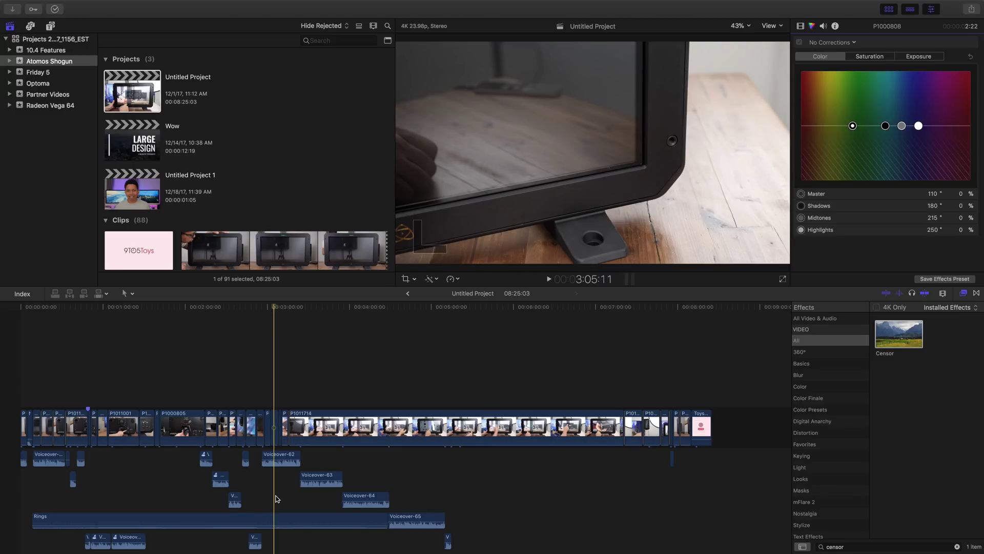
key("ctrl+Tab")
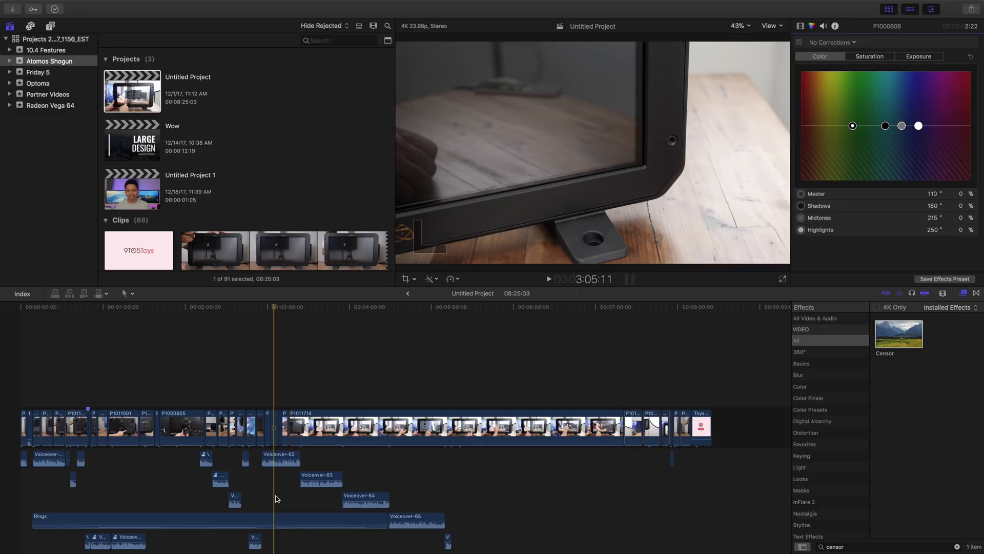